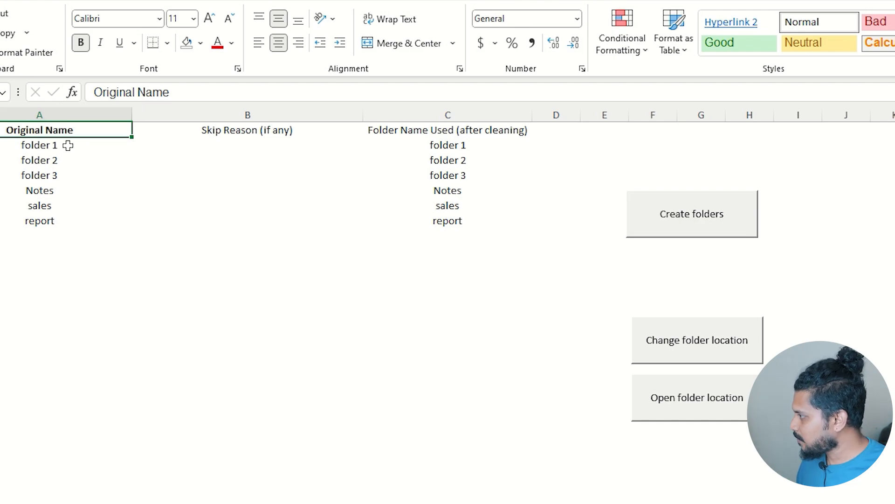
# - Look over the original names, the skip reason column and the cleaned folder name column
pyautogui.moveTo(69, 145); pyautogui.dragTo(51, 448)
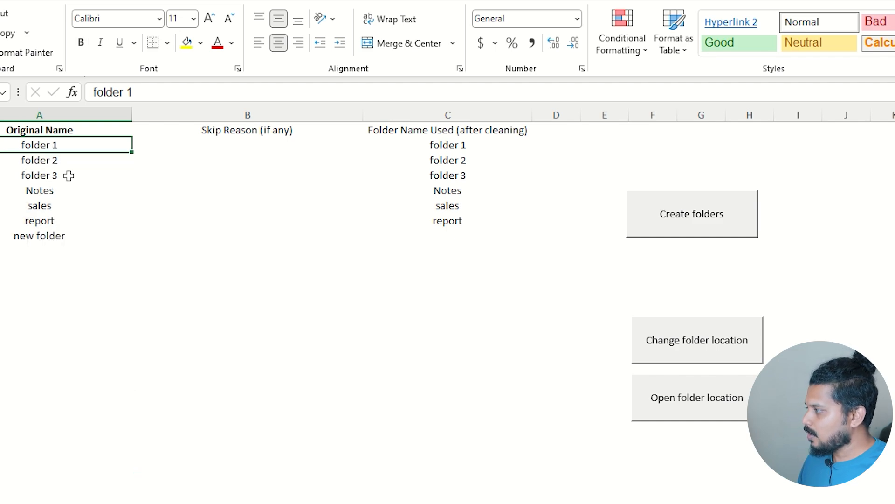
pyautogui.moveTo(60, 145); pyautogui.dragTo(54, 402)
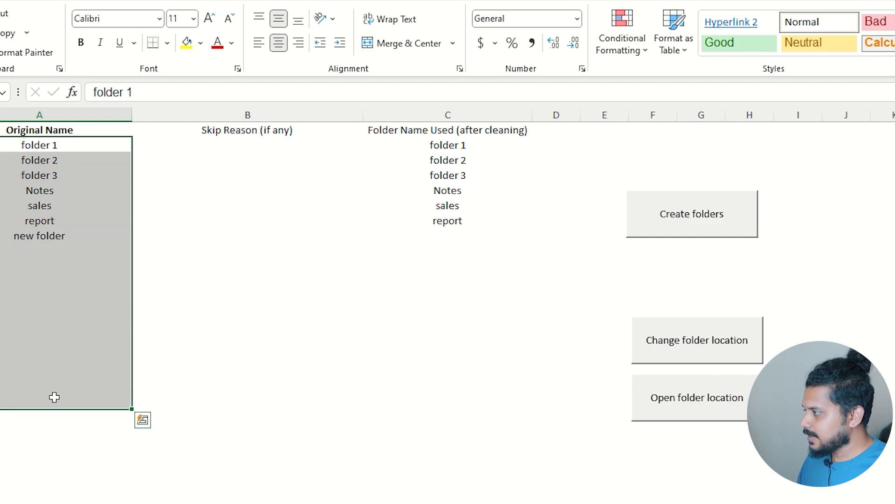
pyautogui.click(262, 146)
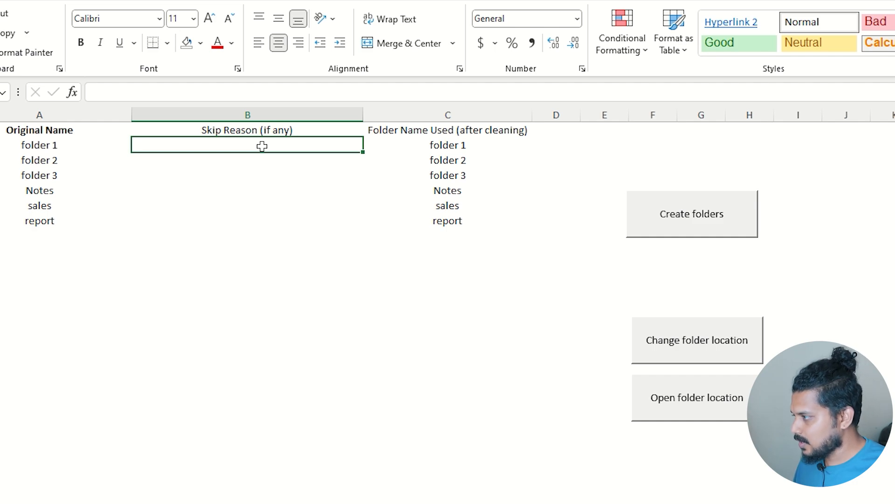
pyautogui.click(488, 148)
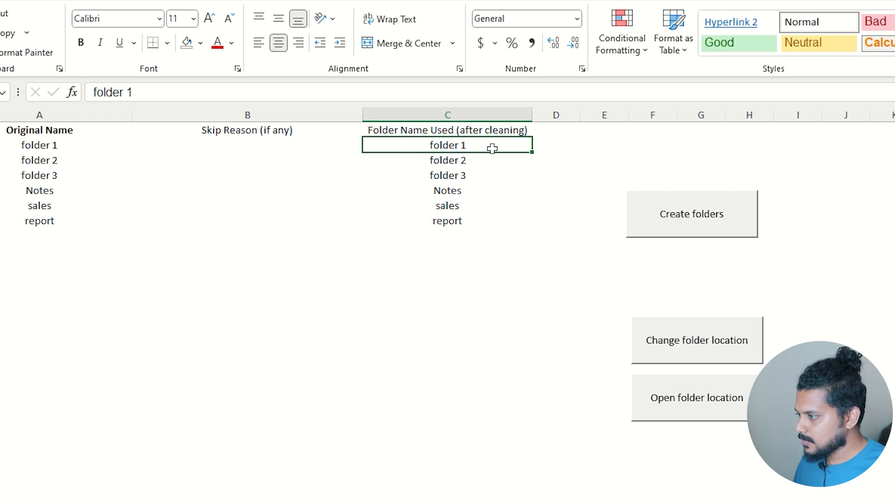
pyautogui.press('Up')
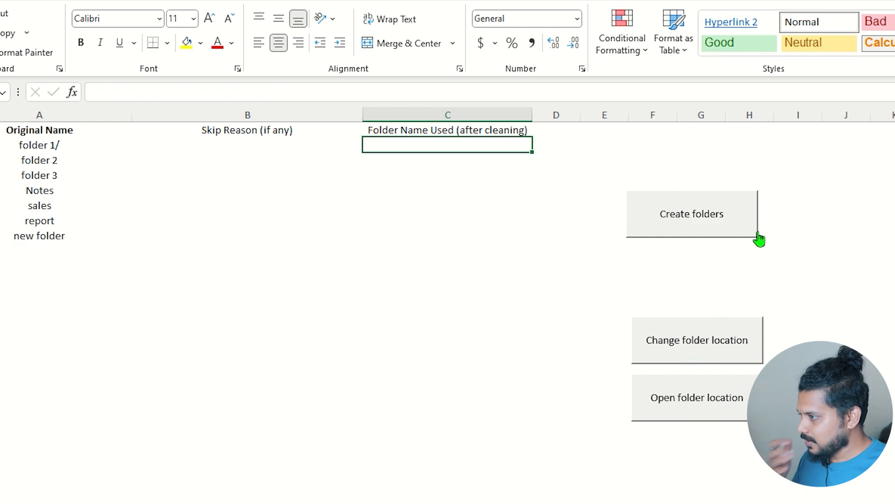
# - Try to create the folders, then set the folder location to "folders created" inside New folder (4) on the Desktop
pyautogui.click(675, 220)
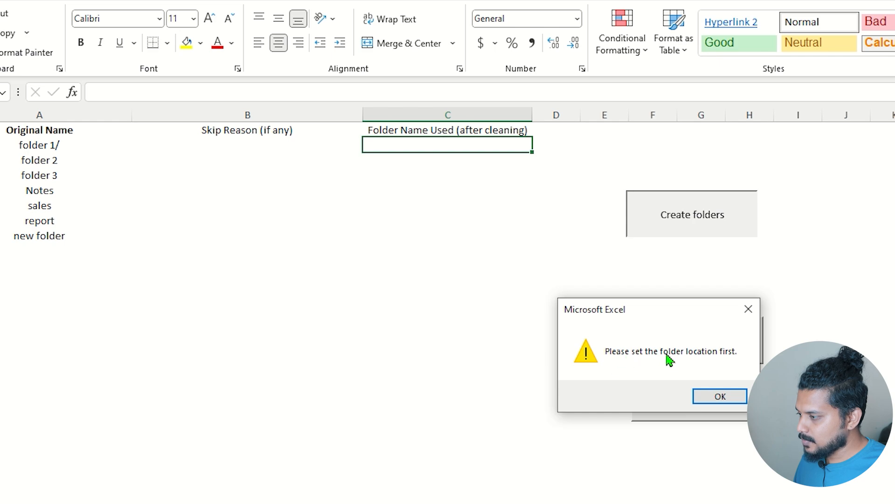
pyautogui.click(719, 396)
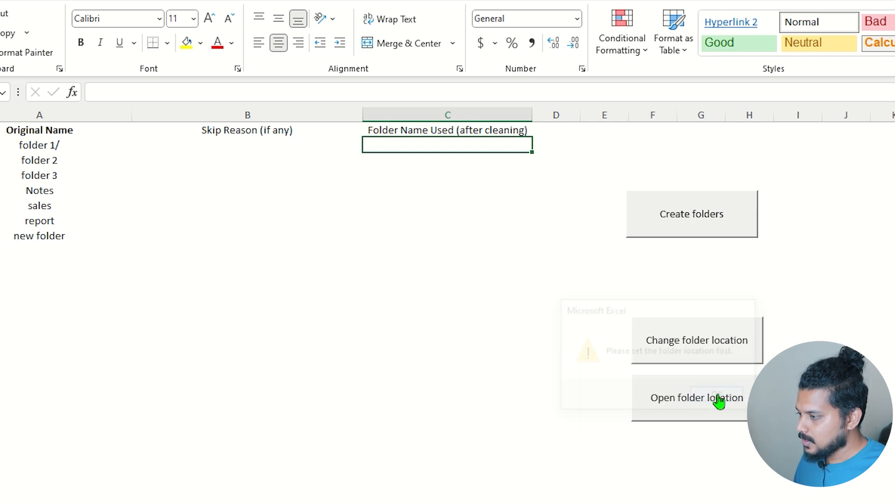
pyautogui.click(714, 354)
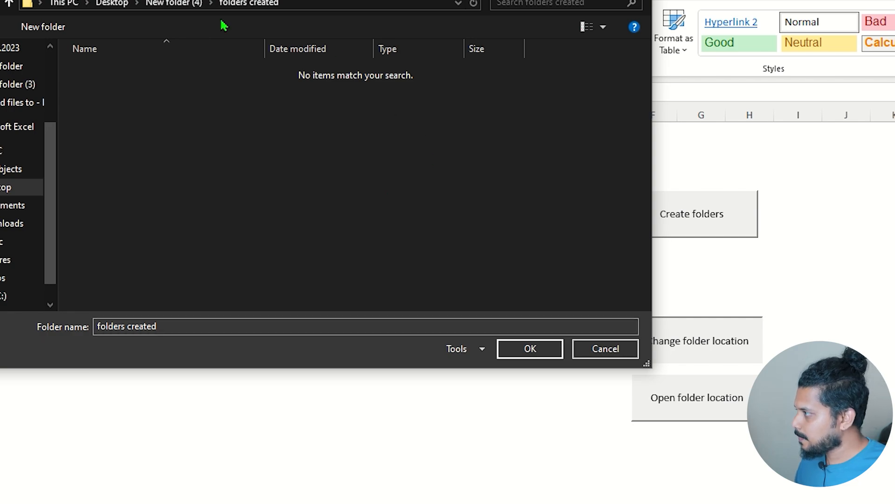
pyautogui.click(536, 352)
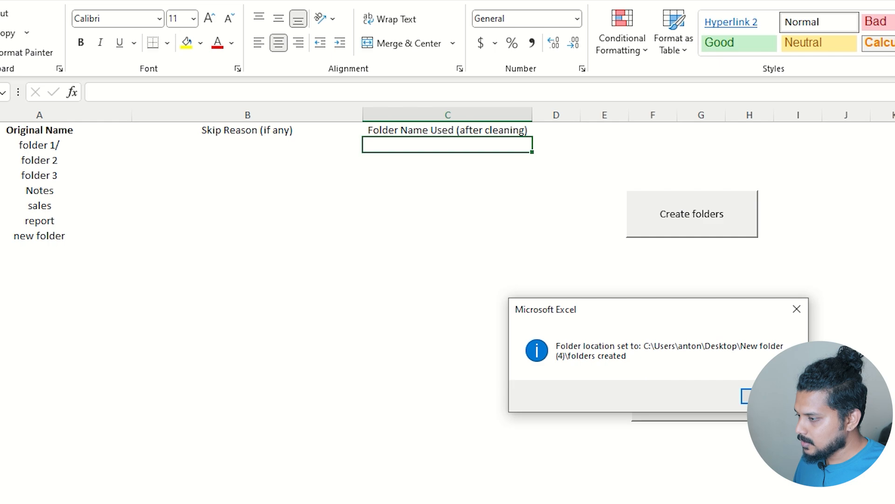
pyautogui.click(770, 396)
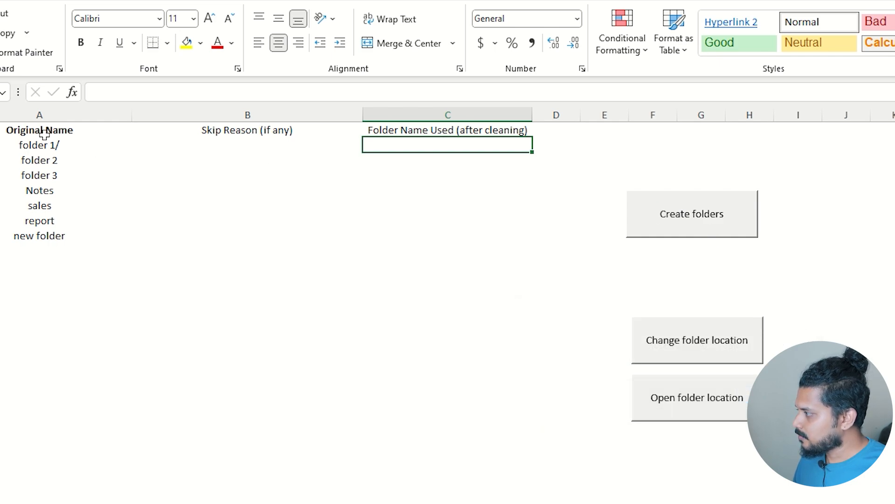
# - Create folders from the listed original names, from "folder 1/" to "new folder", and dismiss the summary
pyautogui.moveTo(40, 144); pyautogui.dragTo(37, 240)
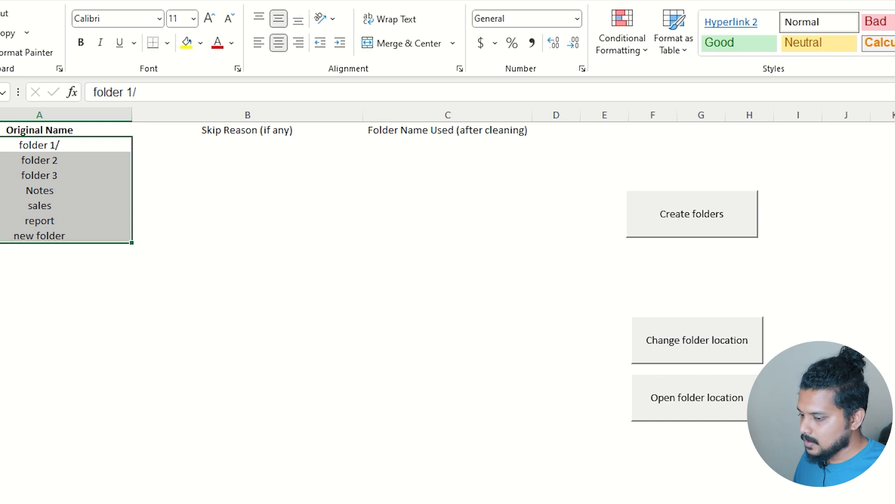
pyautogui.moveTo(54, 144); pyautogui.dragTo(56, 236)
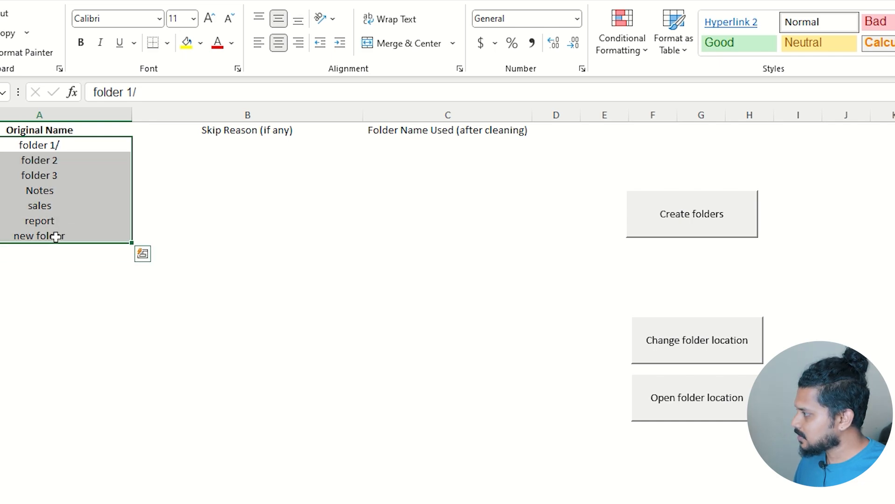
pyautogui.click(667, 231)
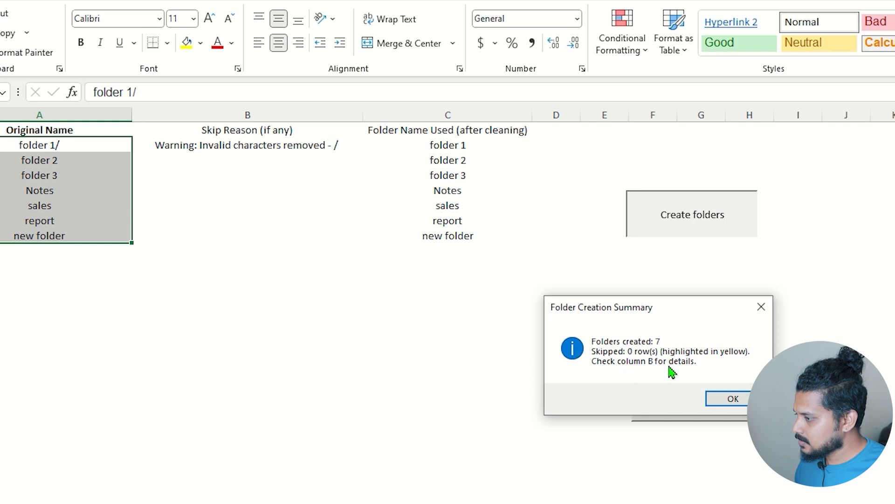
pyautogui.click(731, 399)
# - Review the skip reason and cleaned names, check the new folders in the folder location, and return to the workbook
pyautogui.click(199, 148)
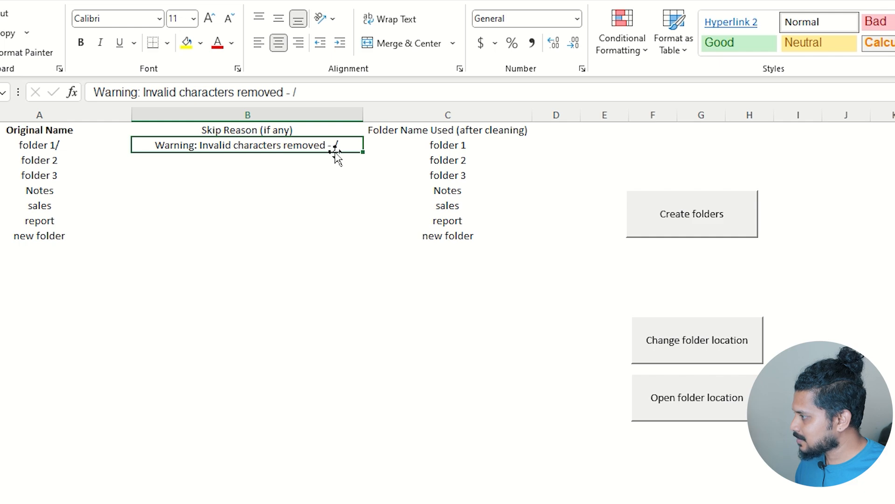
pyautogui.moveTo(451, 145); pyautogui.dragTo(457, 240)
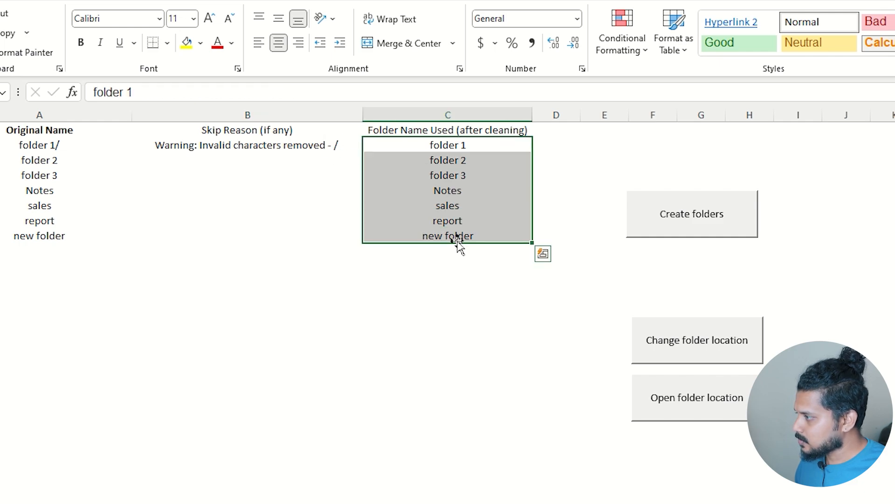
pyautogui.click(679, 412)
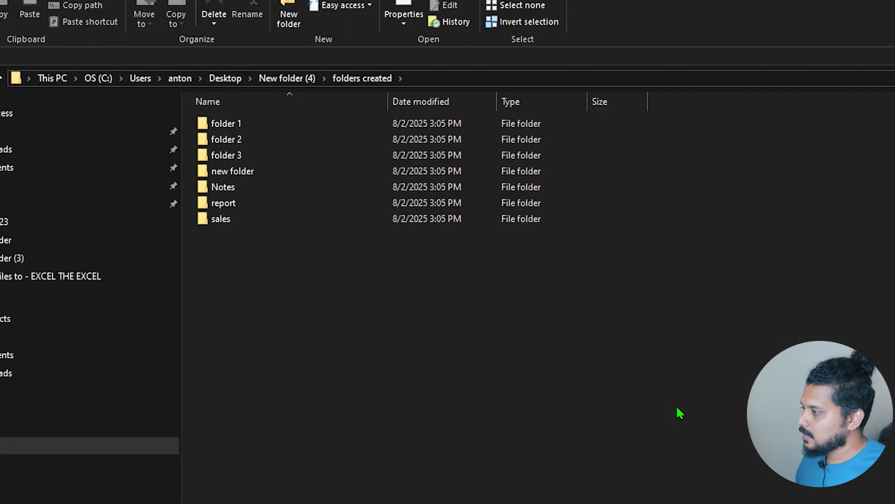
pyautogui.moveTo(281, 253); pyautogui.dragTo(247, 122)
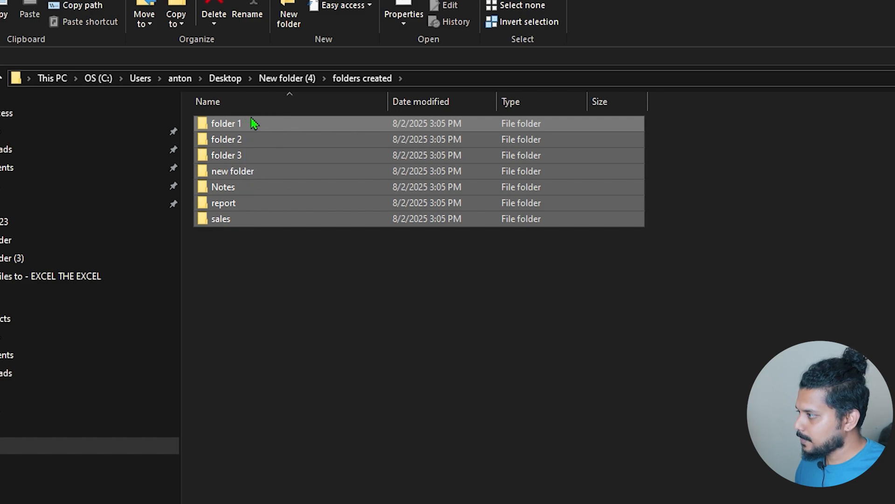
pyautogui.hotkey('alt', 'Tab')
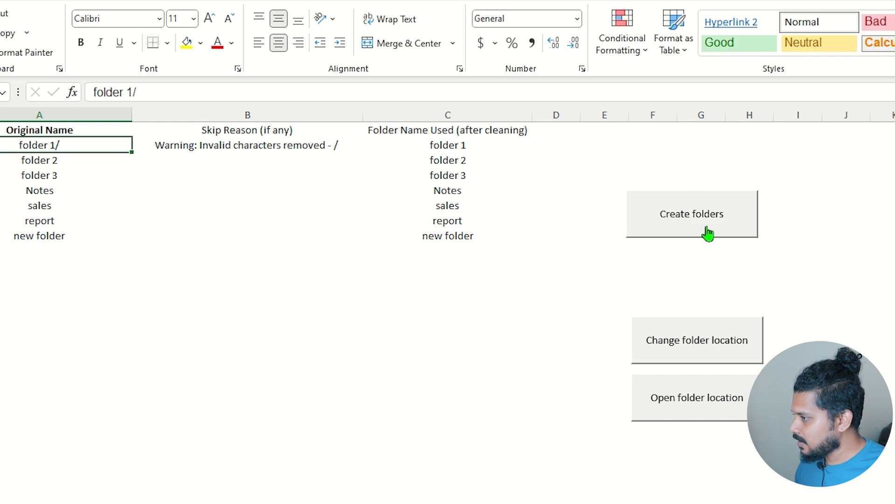
# - Run the folder creation again on the same names and review the skip reasons
pyautogui.click(707, 233)
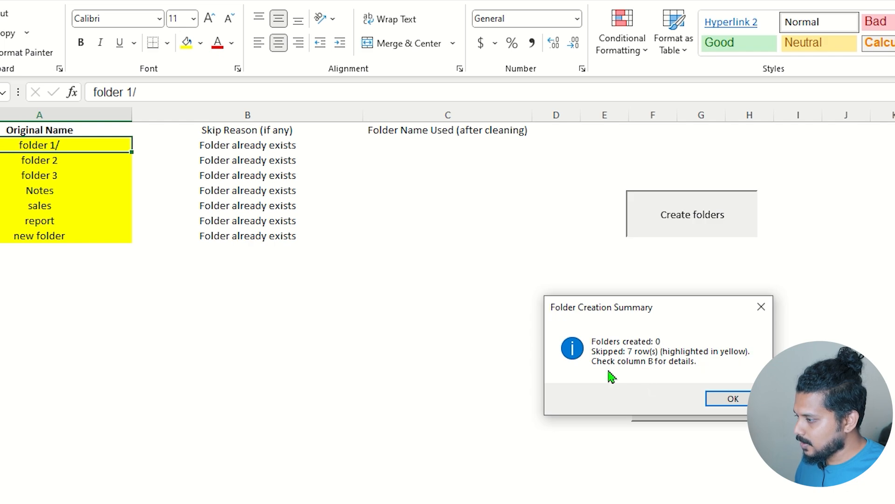
pyautogui.click(726, 402)
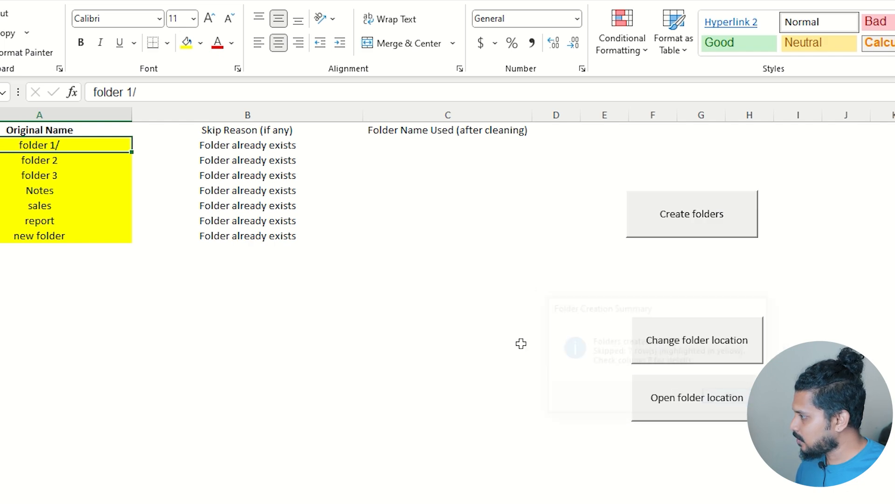
pyautogui.moveTo(256, 149); pyautogui.dragTo(260, 237)
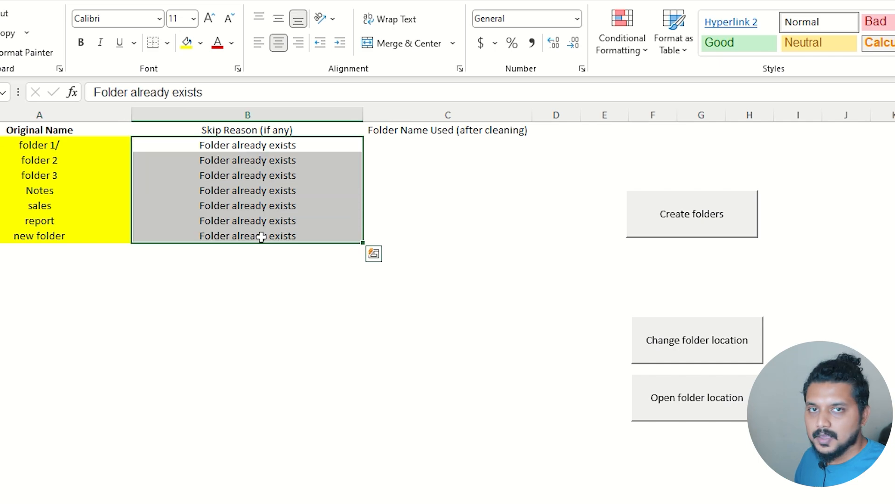
# - Replace the "report" name with a duplicate of "sales" filled down from the cell above
pyautogui.click(61, 160)
pyautogui.click(56, 236)
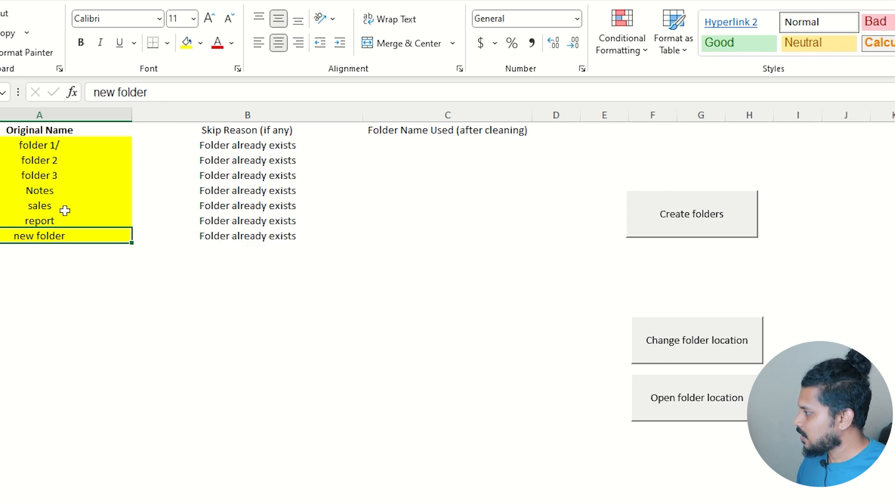
pyautogui.click(63, 205)
pyautogui.click(51, 219)
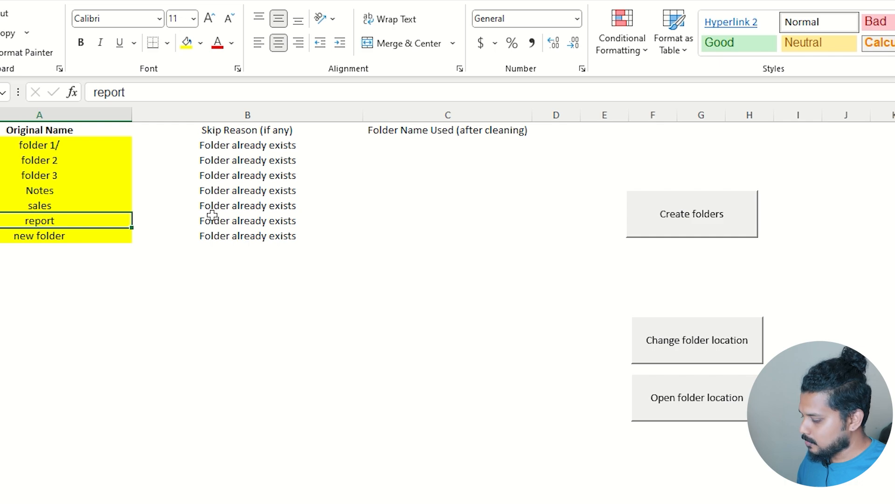
pyautogui.hotkey('ctrl', 'd')
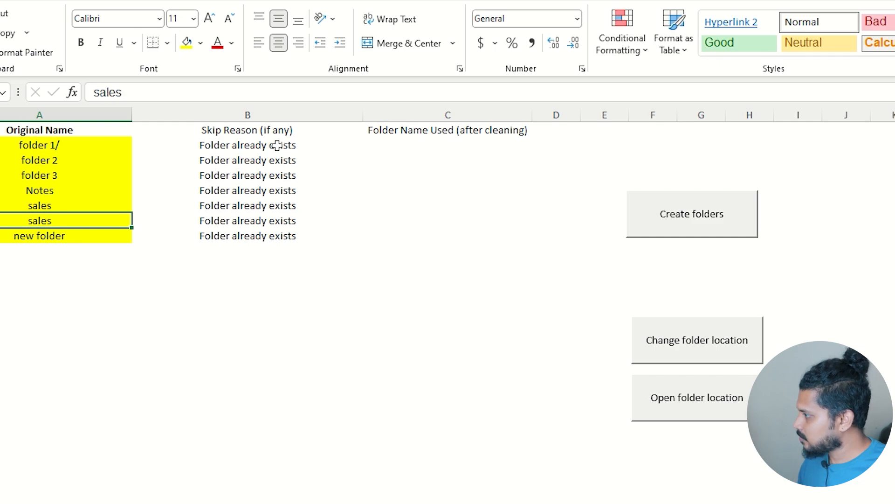
# - Clear all skip reasons beneath the column heading and check the two "sales" entries in the original names
pyautogui.moveTo(253, 145); pyautogui.dragTo(262, 235)
pyautogui.press('Delete')
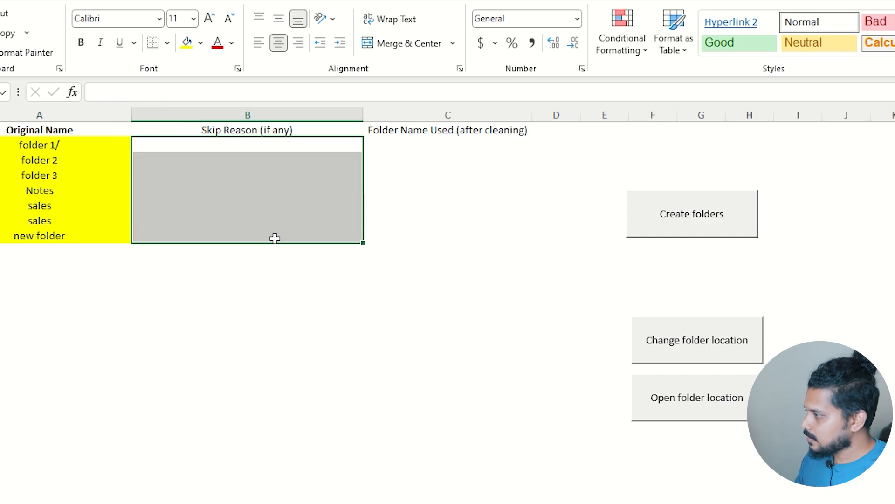
pyautogui.click(209, 204)
pyautogui.click(98, 234)
pyautogui.click(65, 219)
pyautogui.moveTo(56, 206); pyautogui.dragTo(54, 220)
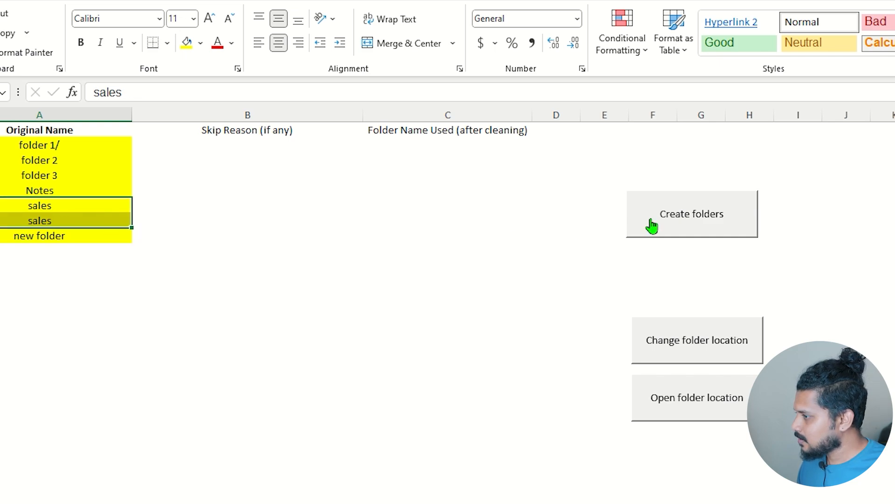
pyautogui.click(80, 177)
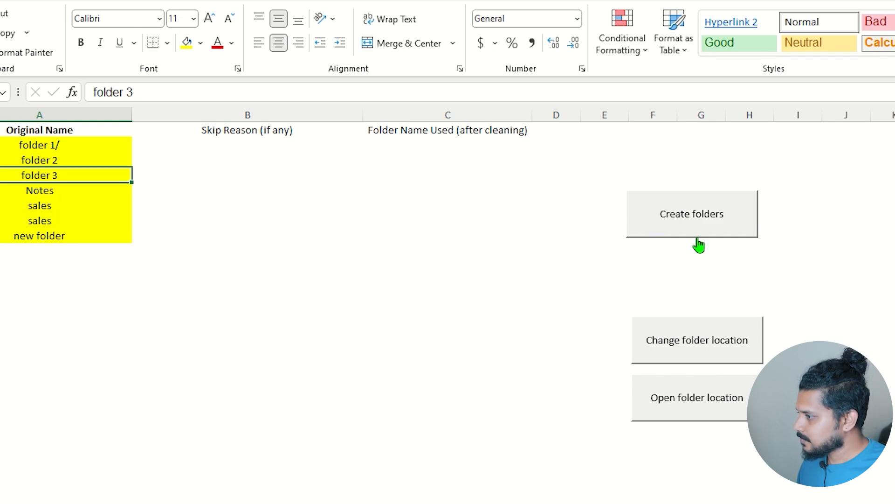
# - Switch to File Explorer, permanently delete all folders in "folders created", and return to the Excel workbook
pyautogui.hotkey('alt', 'Tab')
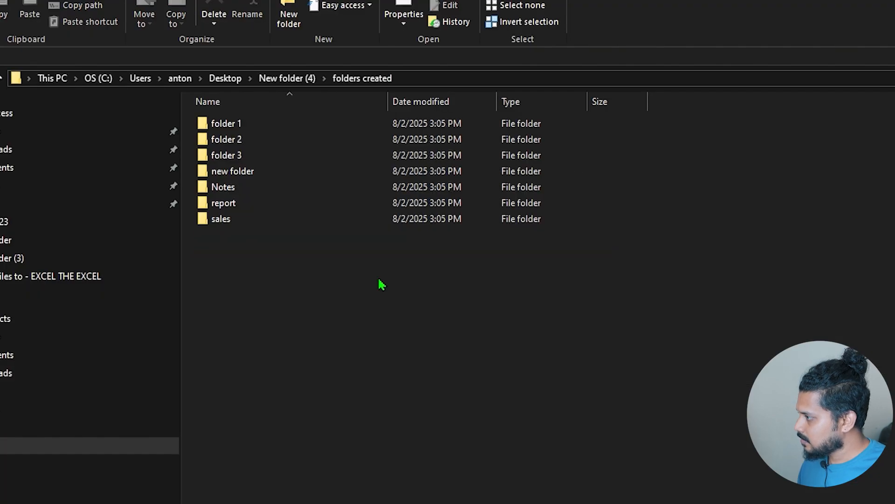
pyautogui.hotkey('ctrl', 'a')
pyautogui.hotkey('shift', 'Delete')
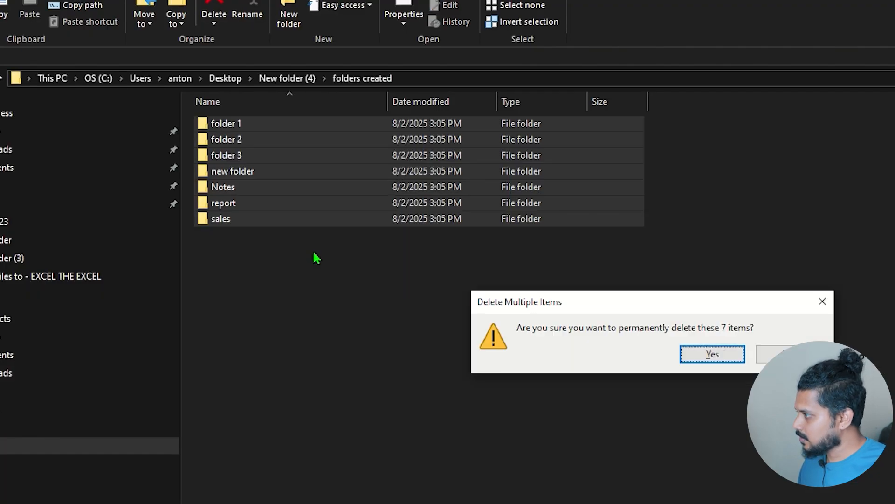
pyautogui.press('Return')
pyautogui.hotkey('alt', 'Tab')
pyautogui.hotkey('alt', 'Tab')
pyautogui.hotkey('alt', 'Tab')
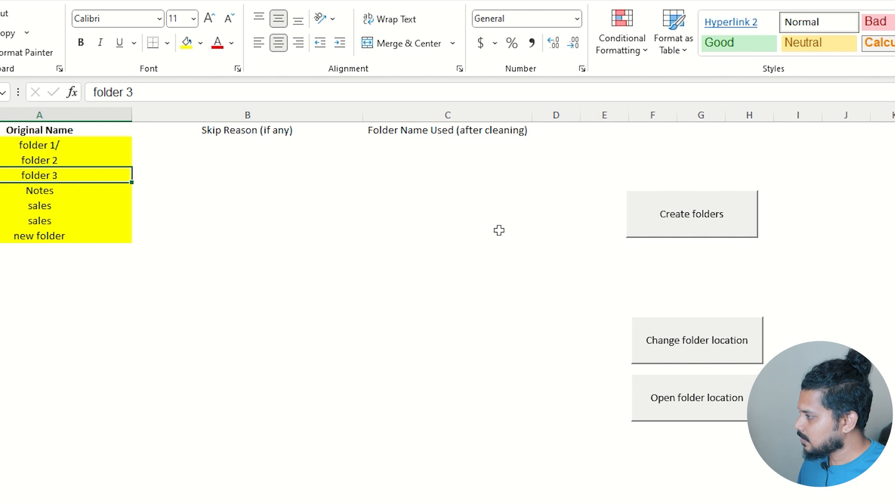
# - Create folders from the name list containing the duplicate "sales" entry and dismiss the summary
pyautogui.click(498, 230)
pyautogui.click(647, 229)
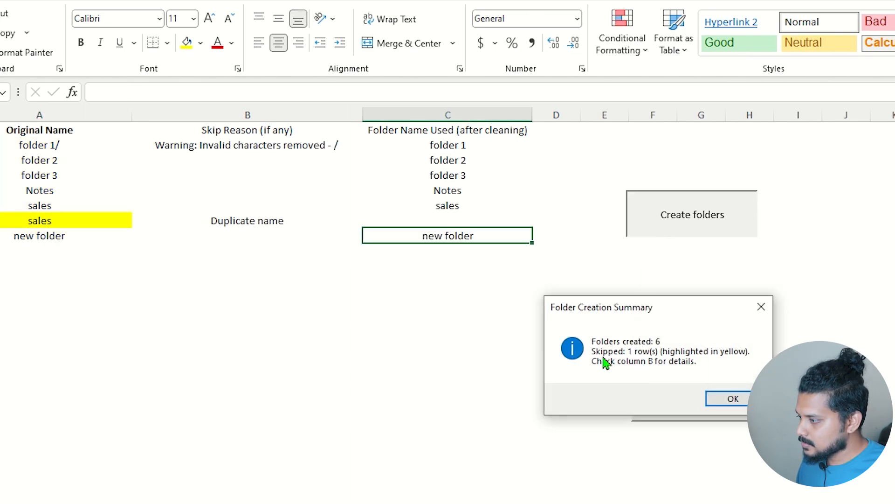
pyautogui.click(729, 407)
# - Examine the two "sales" rows, the skip reason for the duplicate, and the folder name used
pyautogui.moveTo(72, 205); pyautogui.dragTo(79, 219)
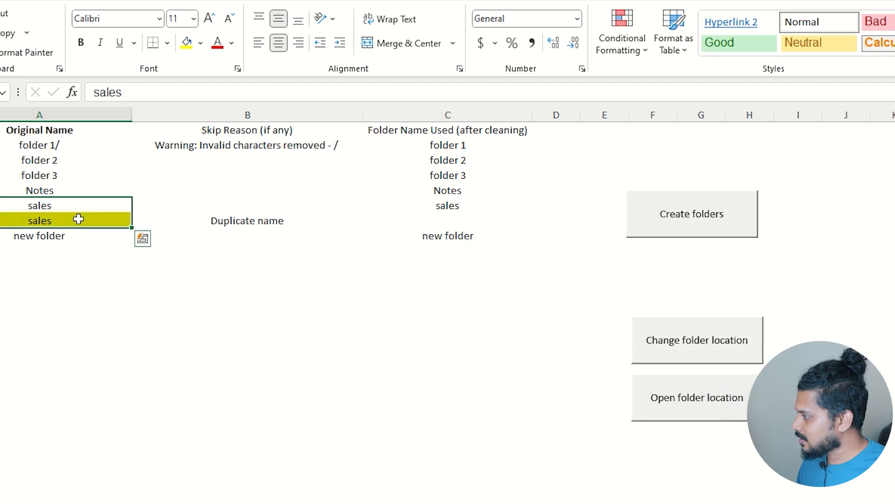
pyautogui.click(229, 221)
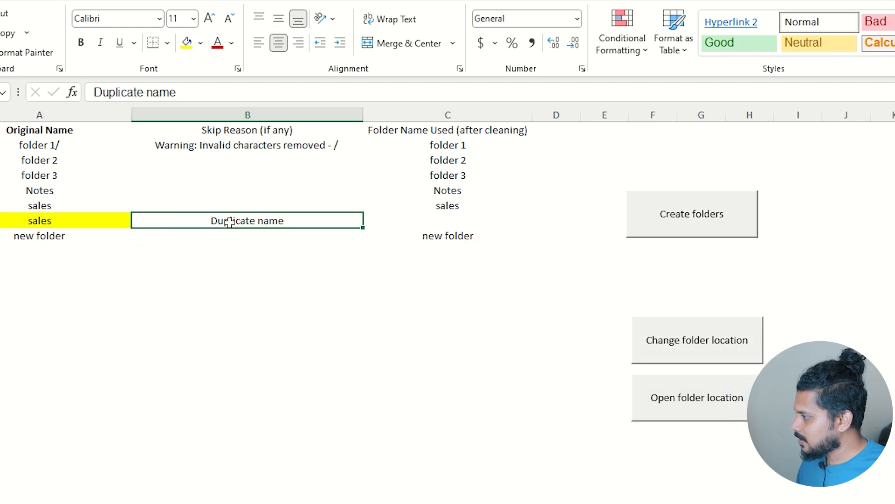
pyautogui.click(254, 130)
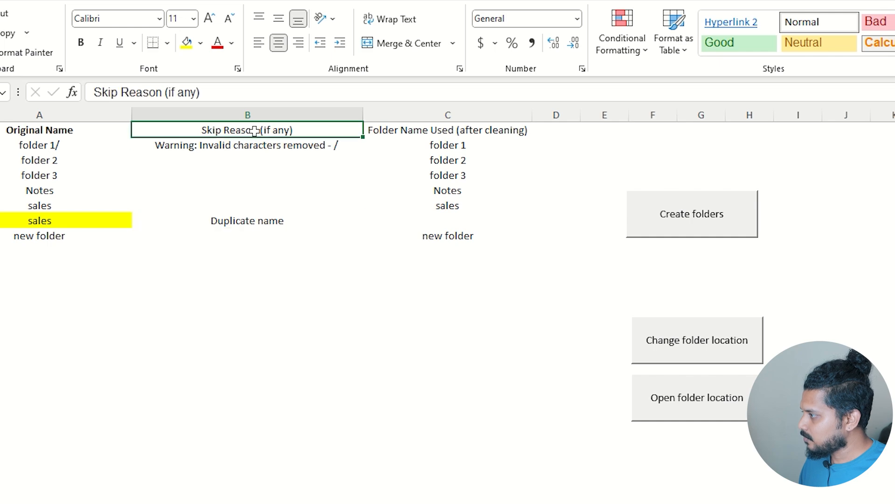
pyautogui.click(447, 206)
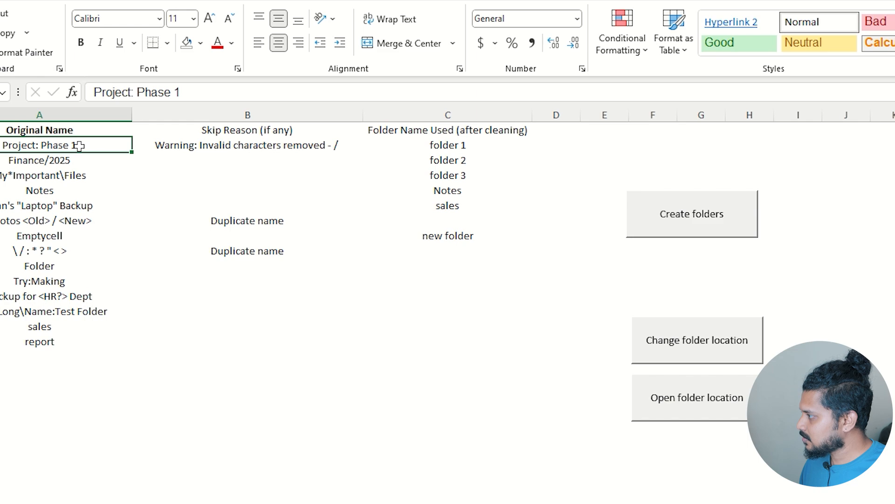
# - Check the original names containing invalid characters, permanently delete all folders in "folders created" in File Explorer, and return to the Excel workbook
pyautogui.click(52, 254)
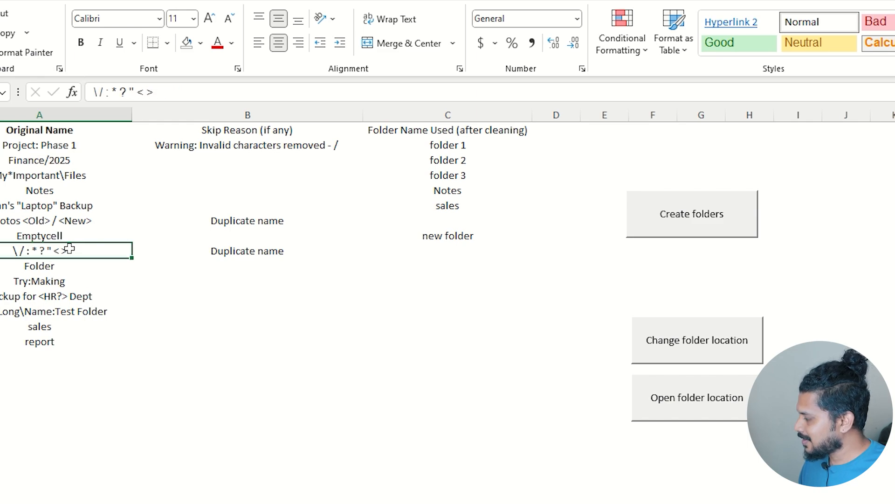
pyautogui.click(54, 341)
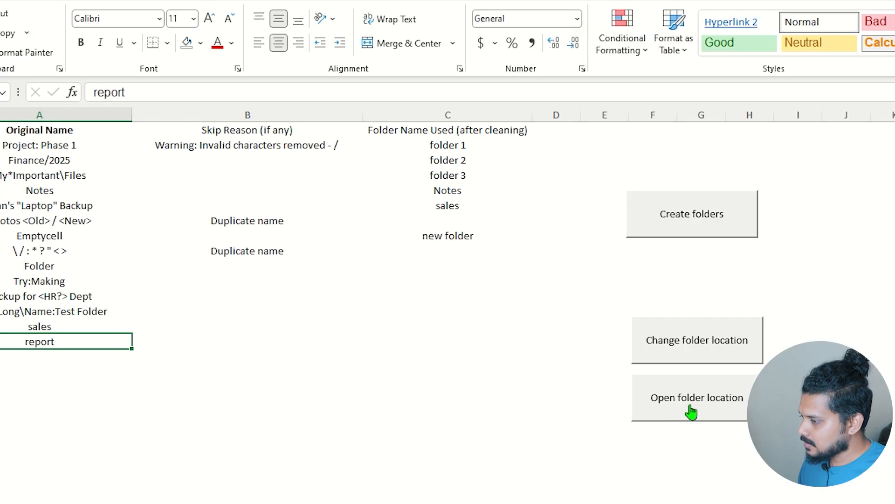
pyautogui.click(695, 408)
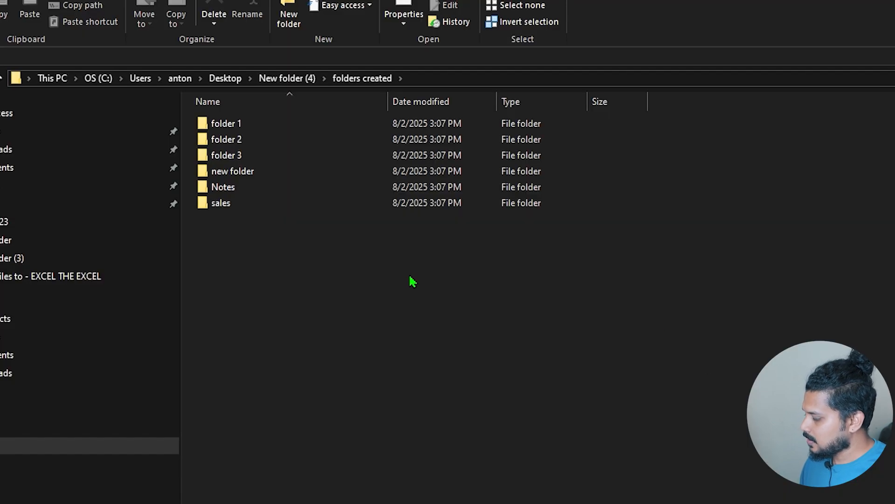
pyautogui.hotkey('ctrl', 'a')
pyautogui.hotkey('shift', 'Delete')
pyautogui.press('Return')
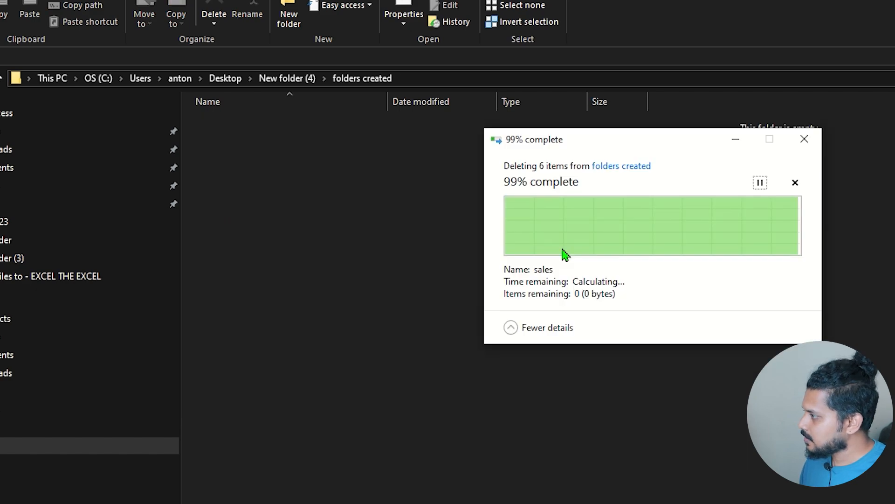
pyautogui.hotkey('alt', 'Tab')
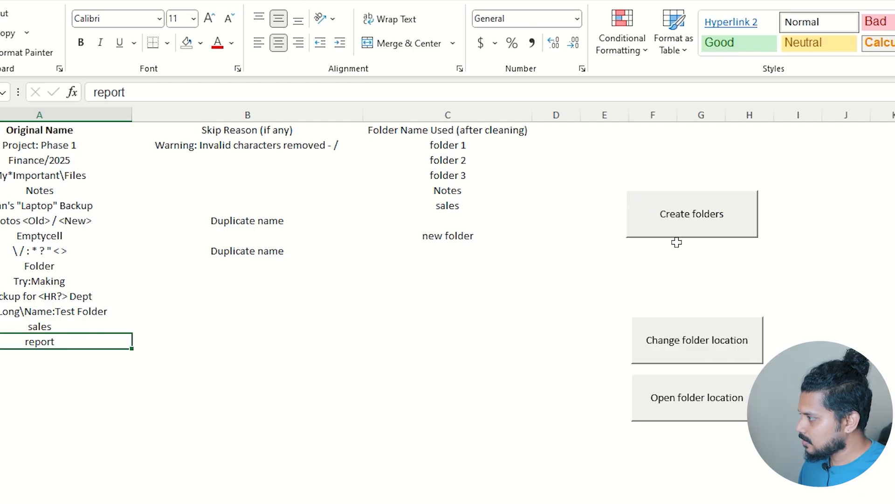
# - Create folders from the original names containing invalid characters and dismiss the folder creation summary
pyautogui.click(695, 214)
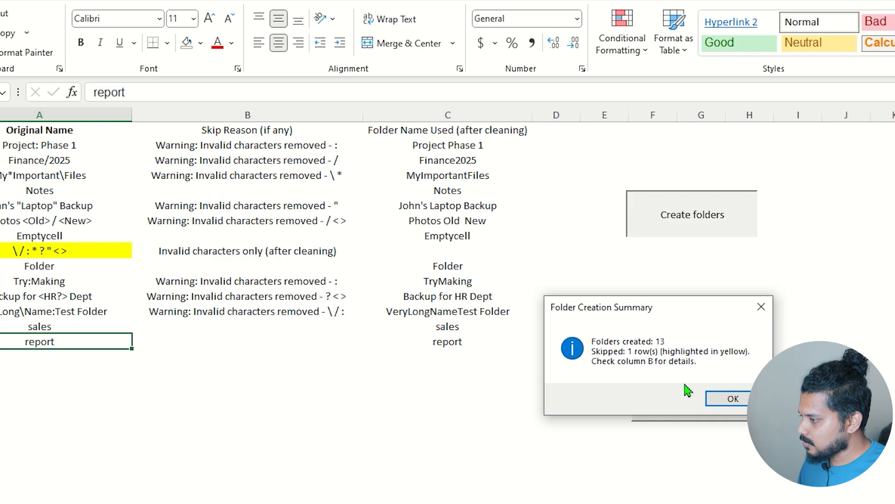
pyautogui.click(733, 399)
# - Examine the original names, the skip reason for the row made up only of invalid characters, and the cleaned folder names used
pyautogui.moveTo(39, 145); pyautogui.dragTo(60, 332)
pyautogui.click(59, 252)
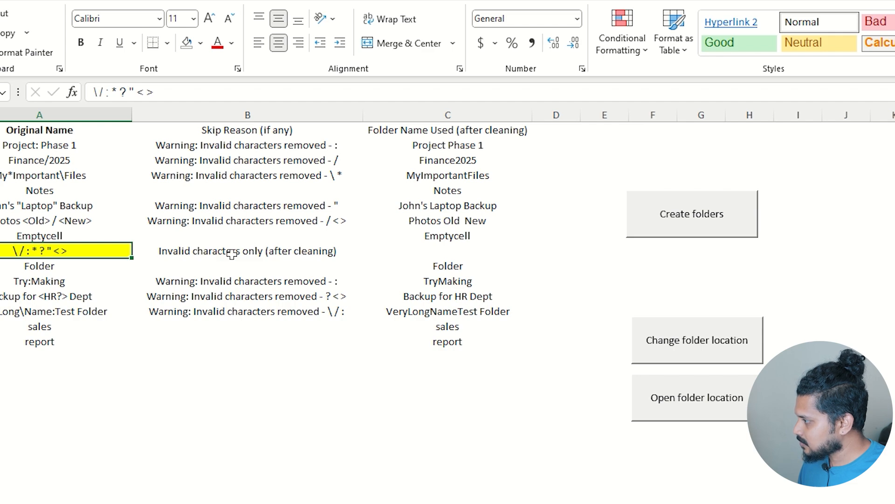
pyautogui.click(255, 252)
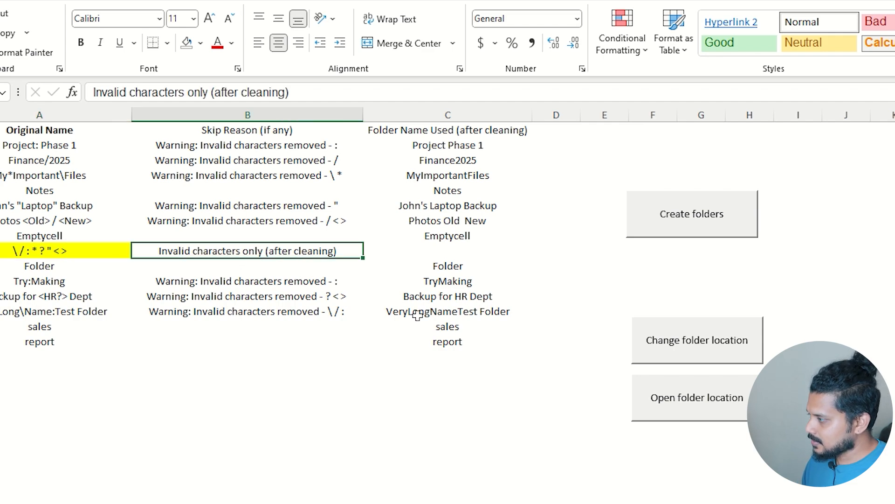
pyautogui.click(513, 337)
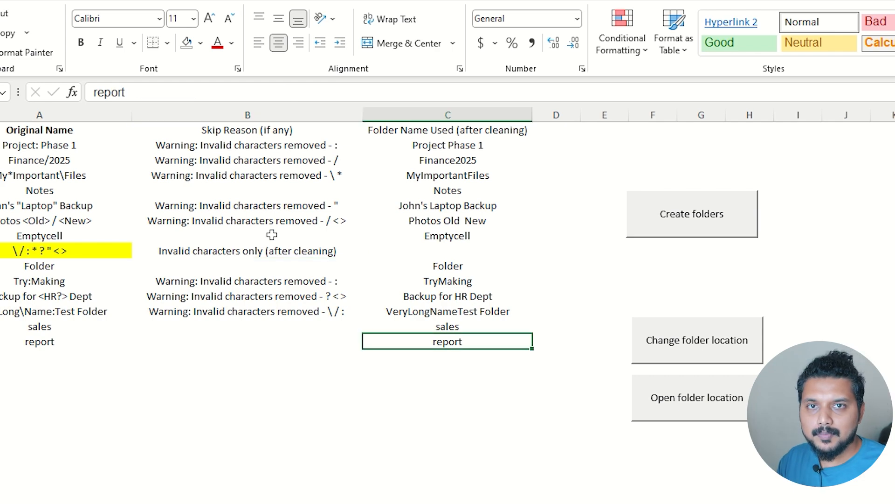